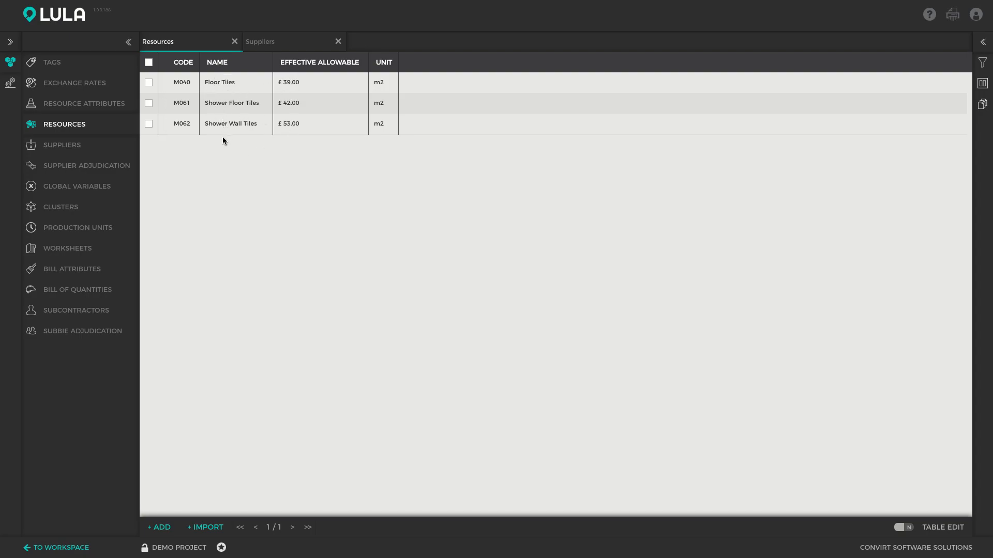
- Add a new supplier adjudication to the project and open it
click(297, 48)
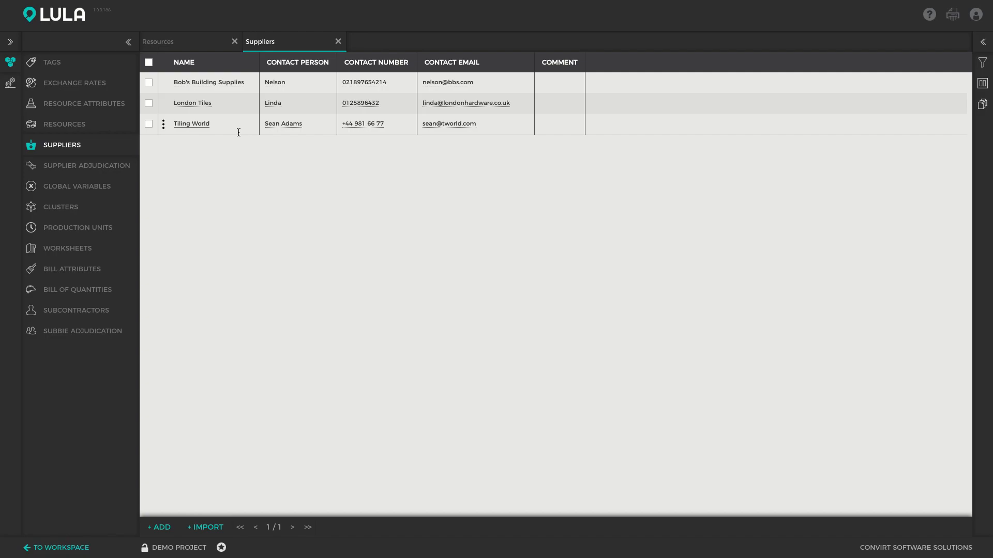
click(103, 168)
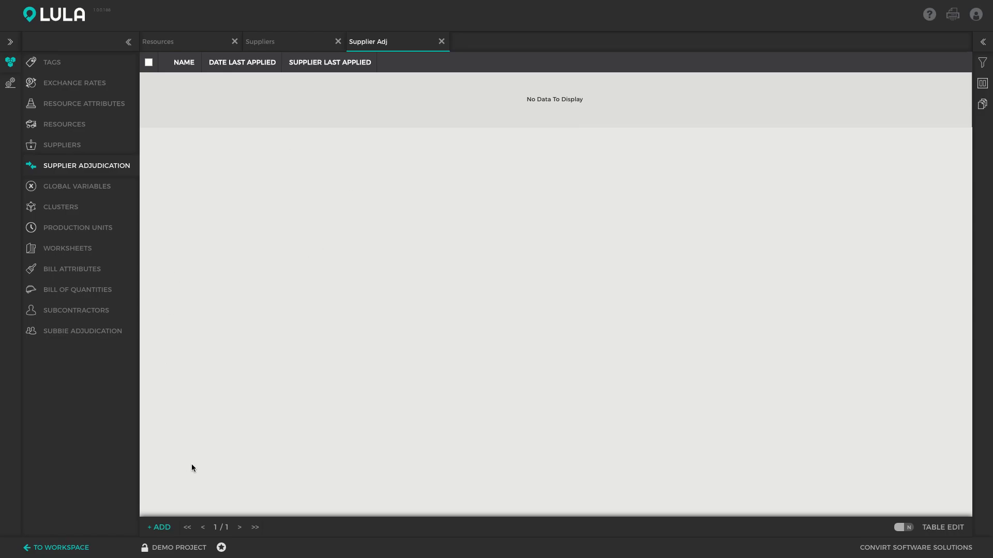
click(164, 528)
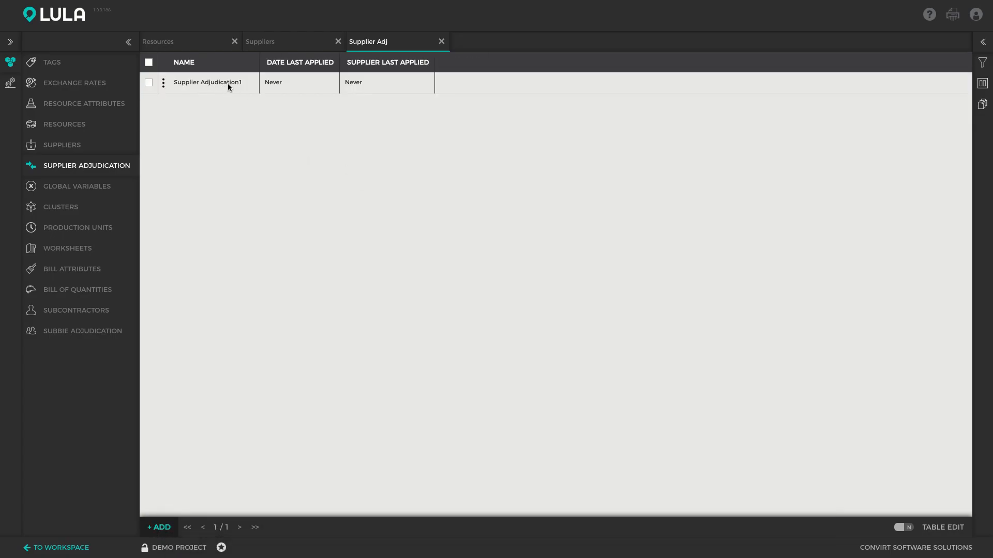
double_click(225, 82)
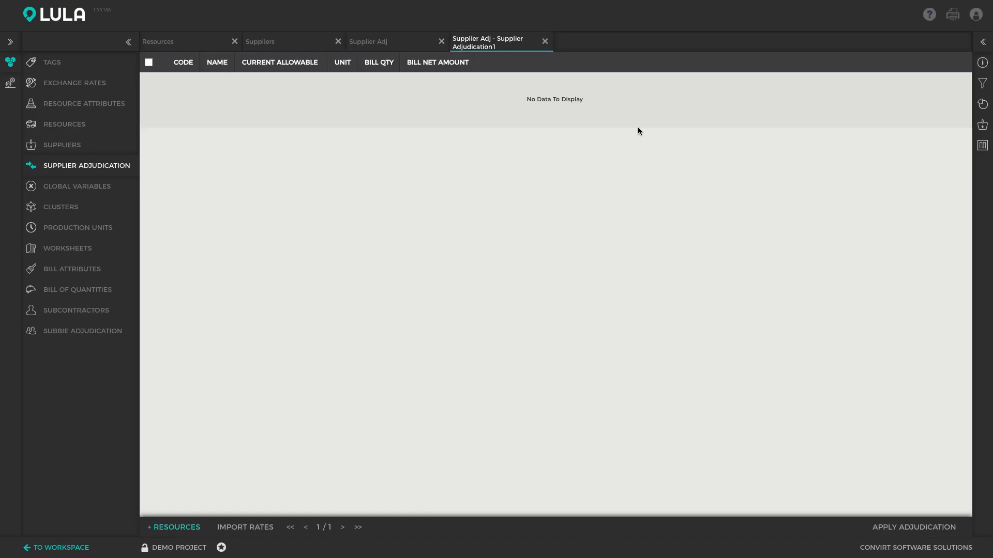
- Rename the open supplier adjudication as Tiling Adjudication
click(983, 62)
click(886, 77)
triple_click(886, 77)
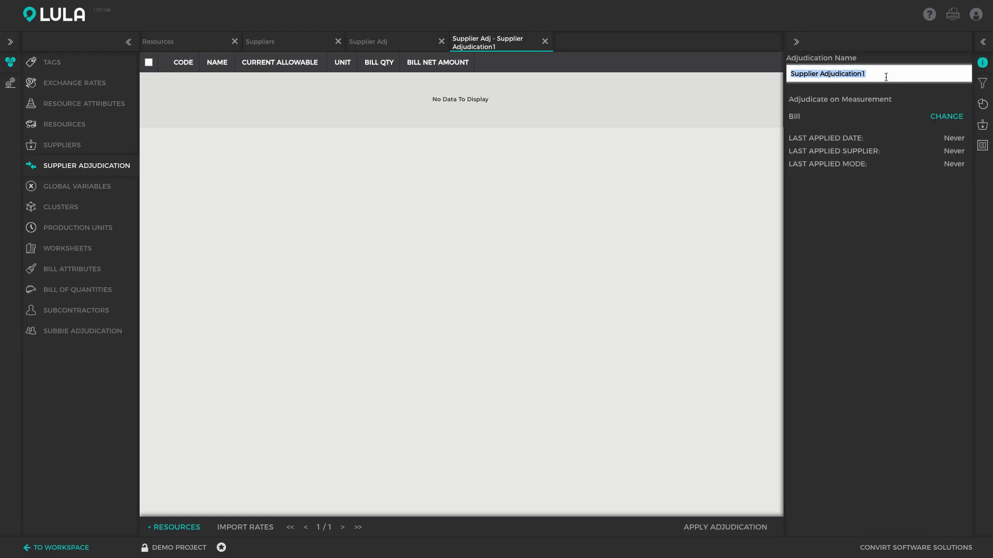
text(Tiling )
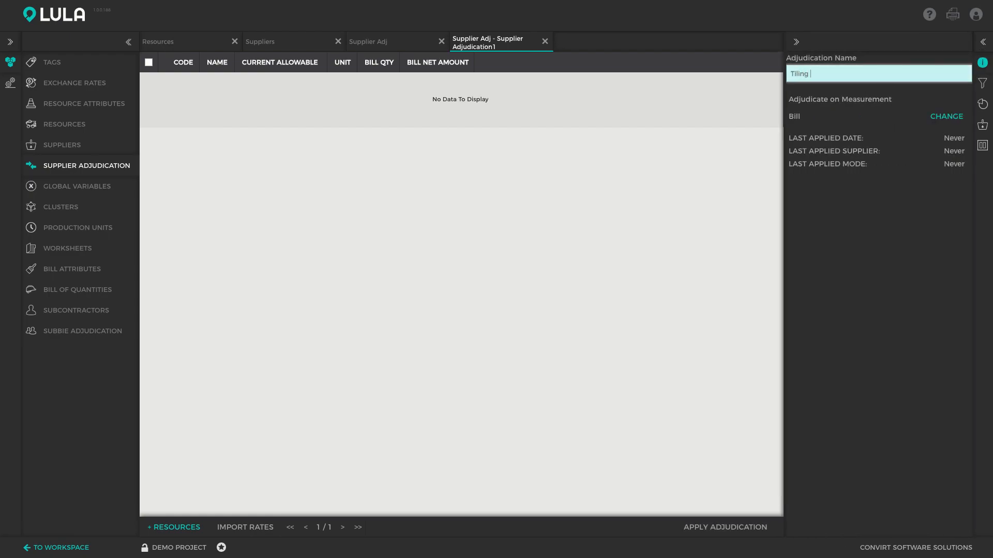
text(Adjudication)
click(988, 62)
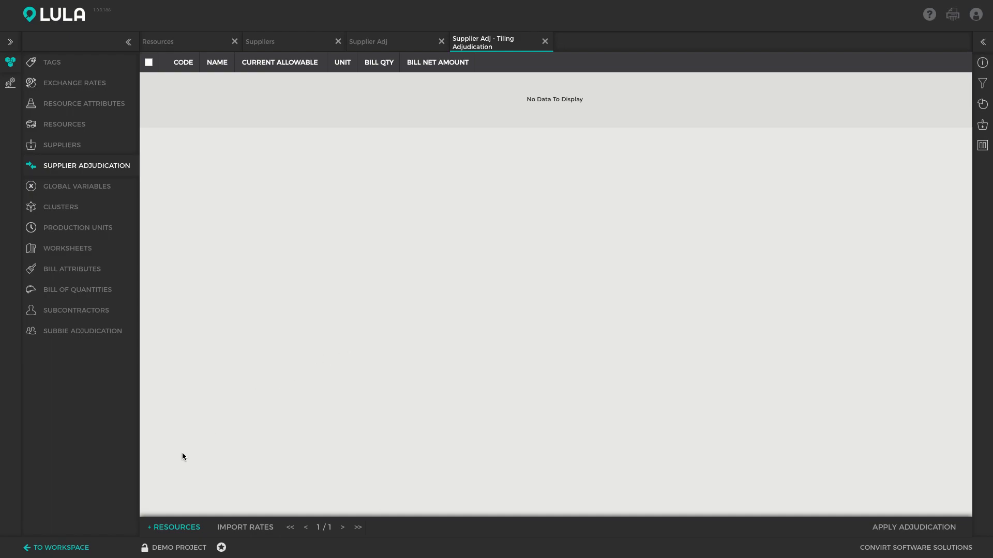
- Filter the project resources by "tiles" and attach all matching resources to the adjudication
click(197, 531)
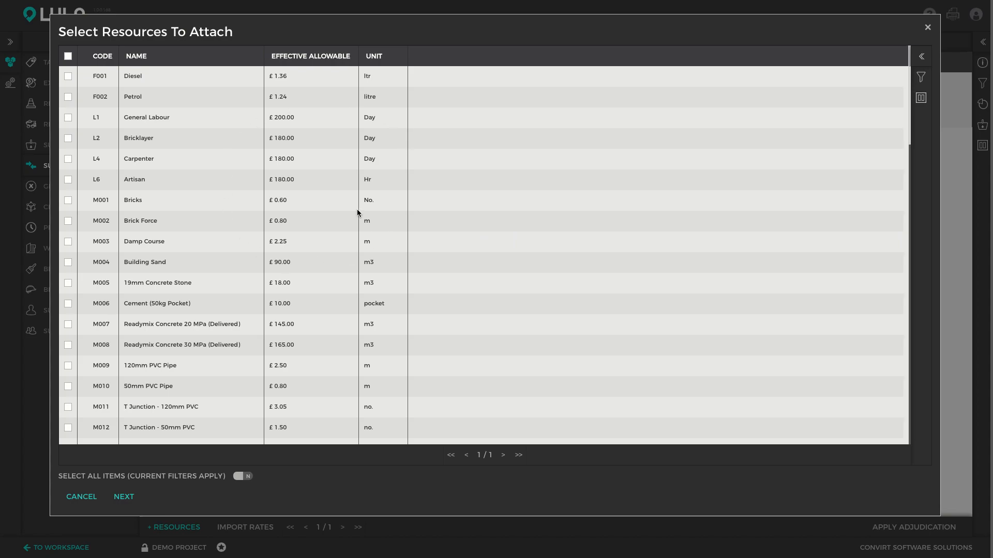
click(921, 77)
click(827, 74)
text(tiles)
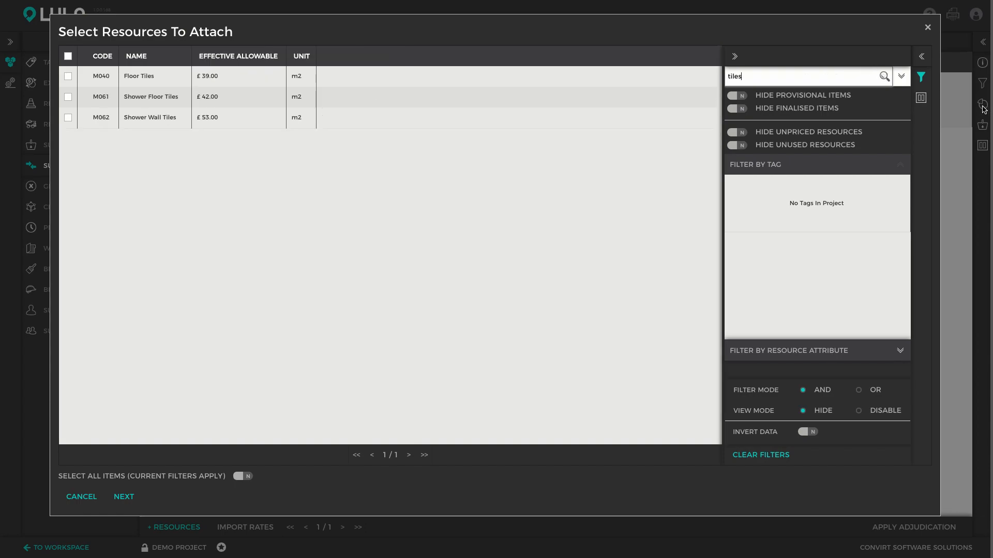
click(920, 77)
click(67, 56)
click(124, 497)
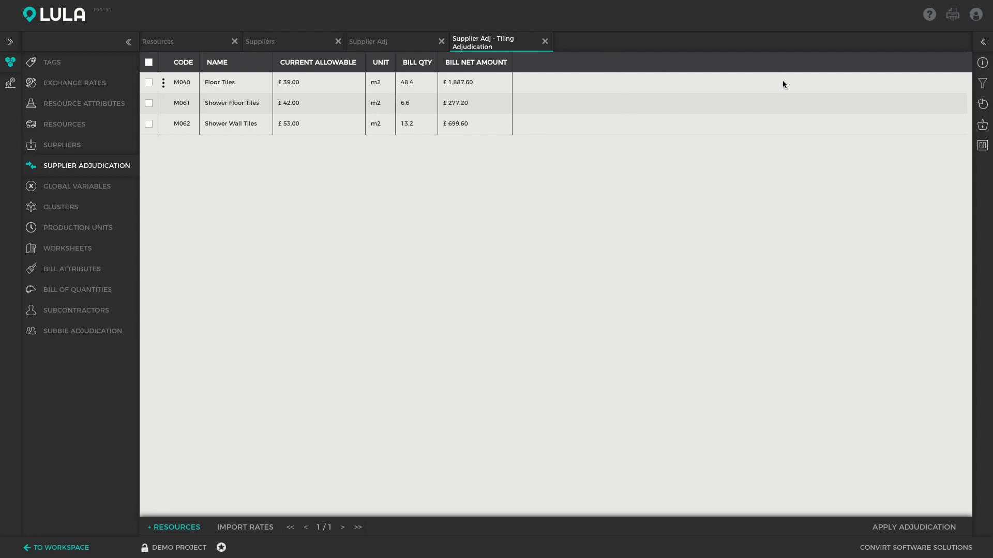
- Attach the suppliers London Tiles and Tiling World to the adjudication
click(982, 42)
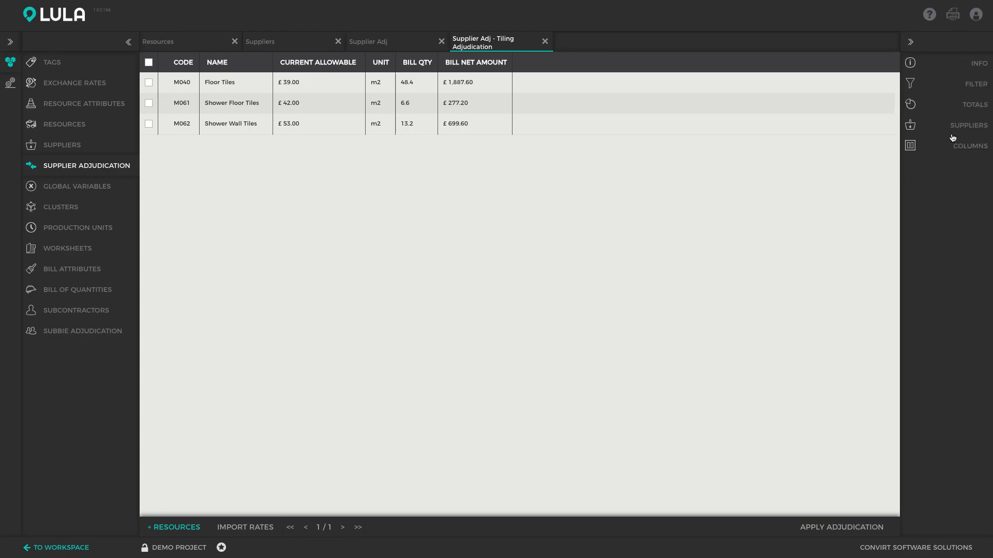
click(963, 126)
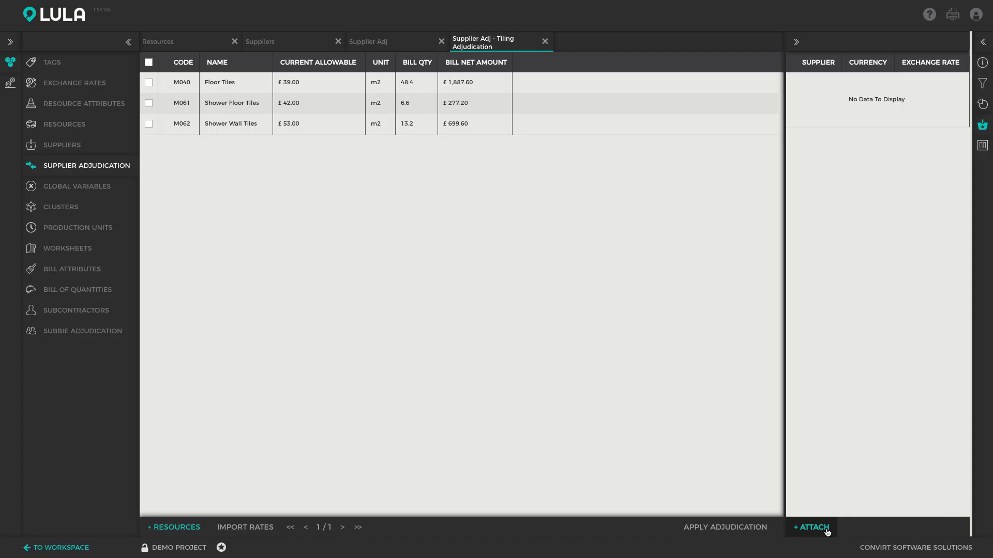
click(827, 531)
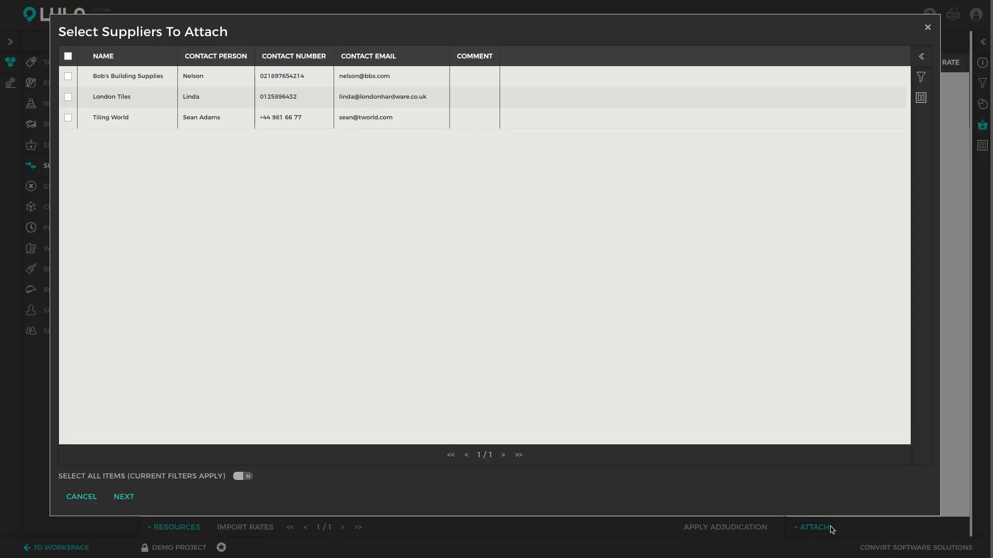
click(68, 97)
click(68, 119)
click(132, 499)
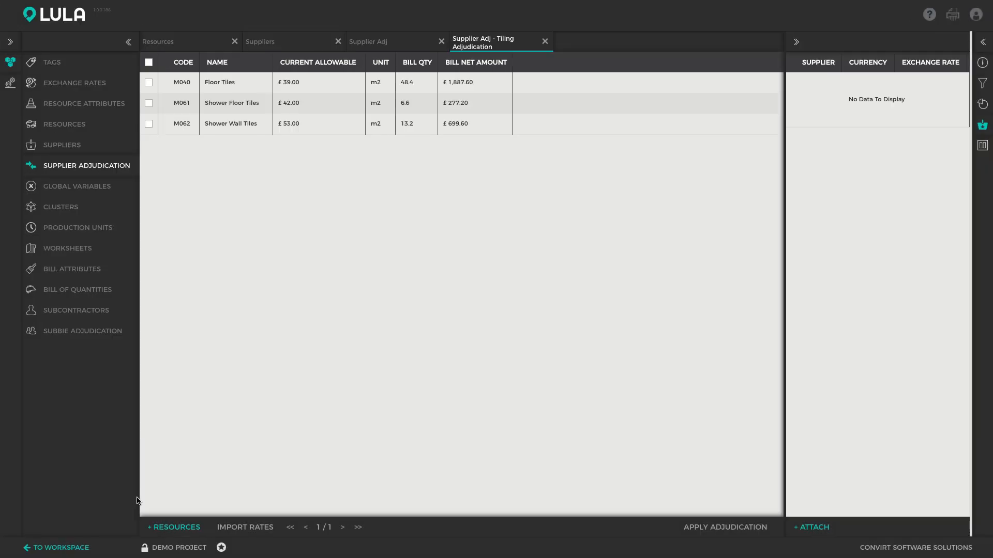
click(983, 125)
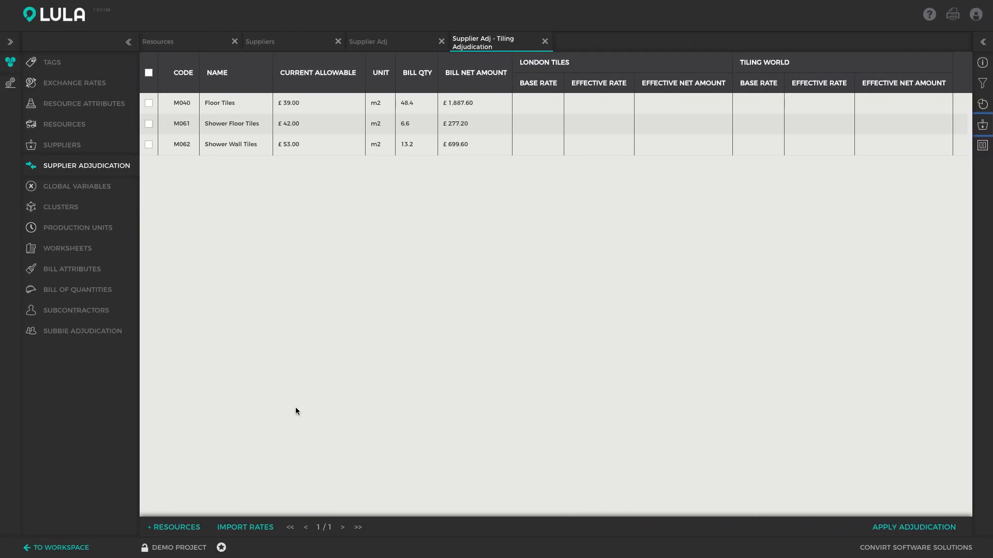
- Upload the Excel file London Tiles Quote.xlsx from Downloads for importing supplier rates
click(263, 527)
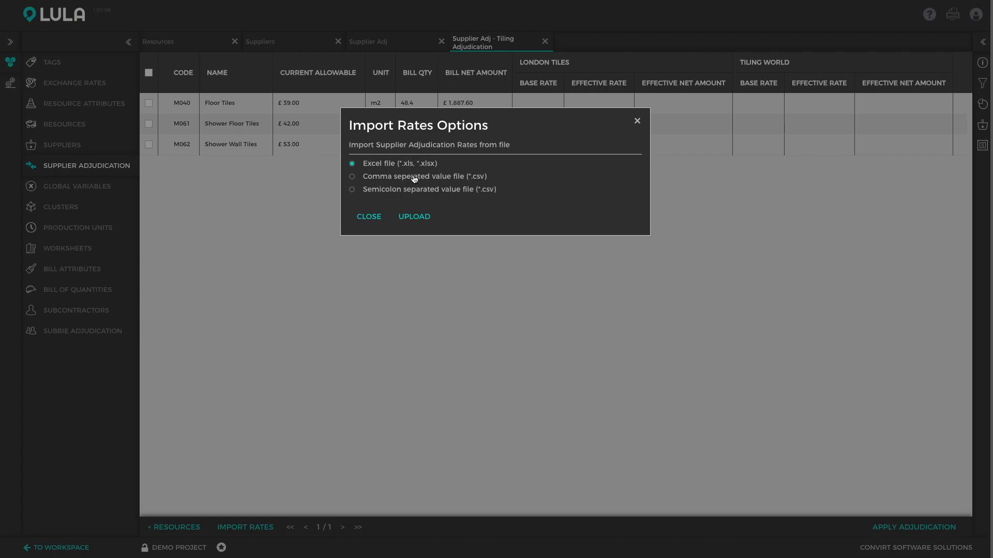
click(417, 221)
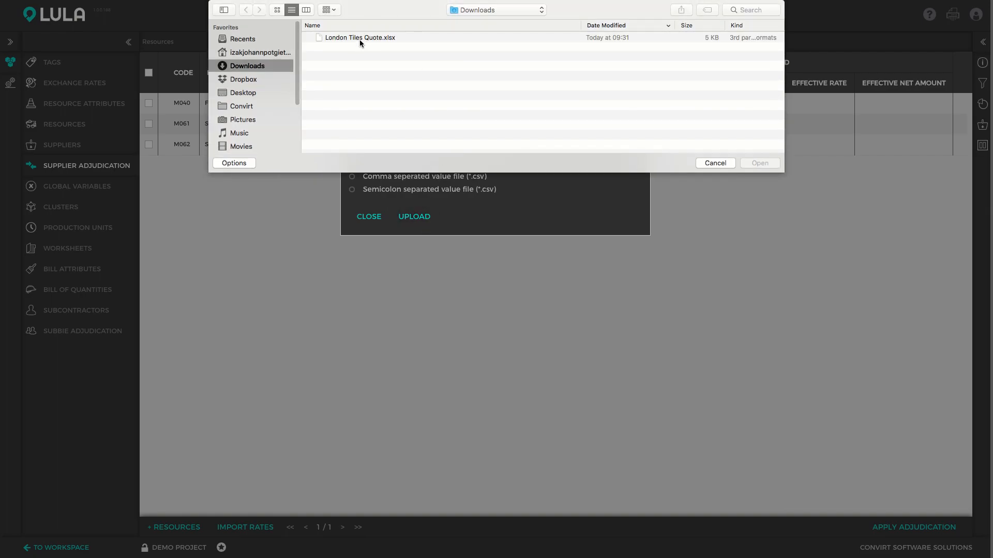
click(359, 39)
click(752, 162)
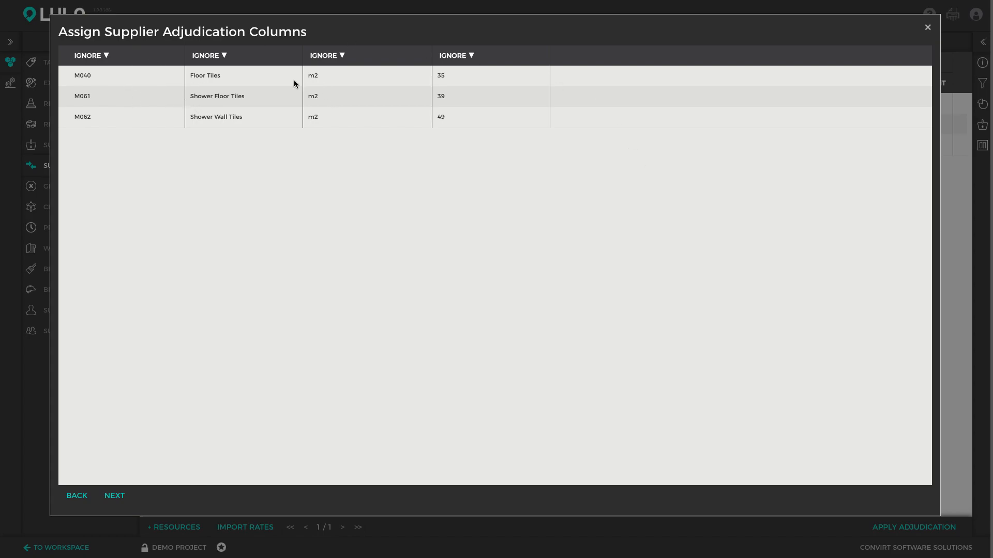
- Assign the code column as Resource Code and the price column as London Tiles' supplier base rate, and complete the import
click(105, 55)
click(115, 85)
click(470, 56)
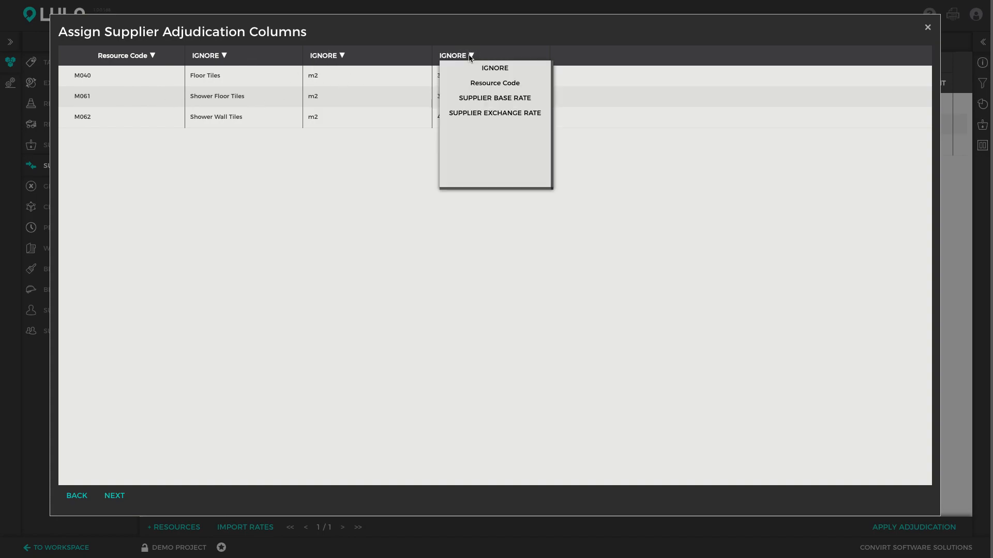
click(470, 98)
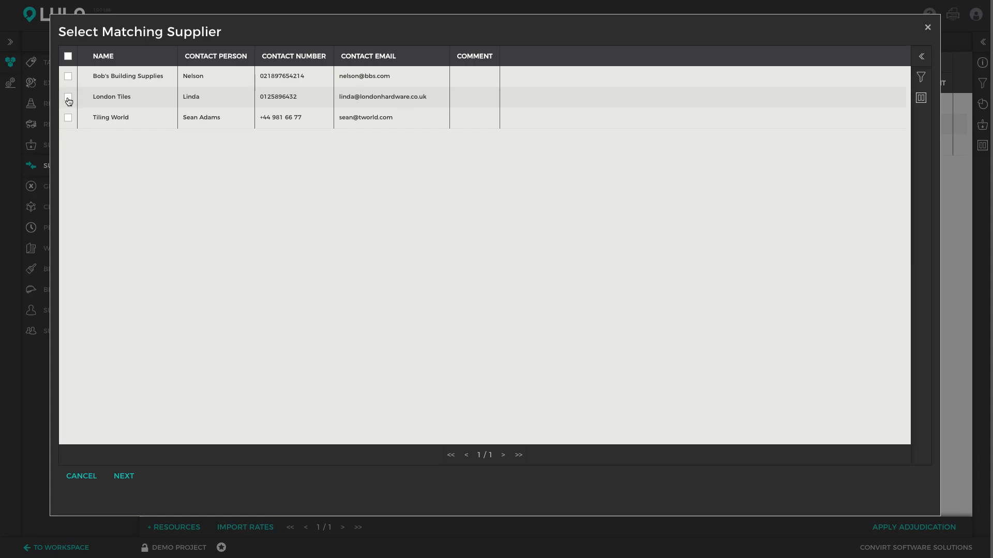
click(124, 475)
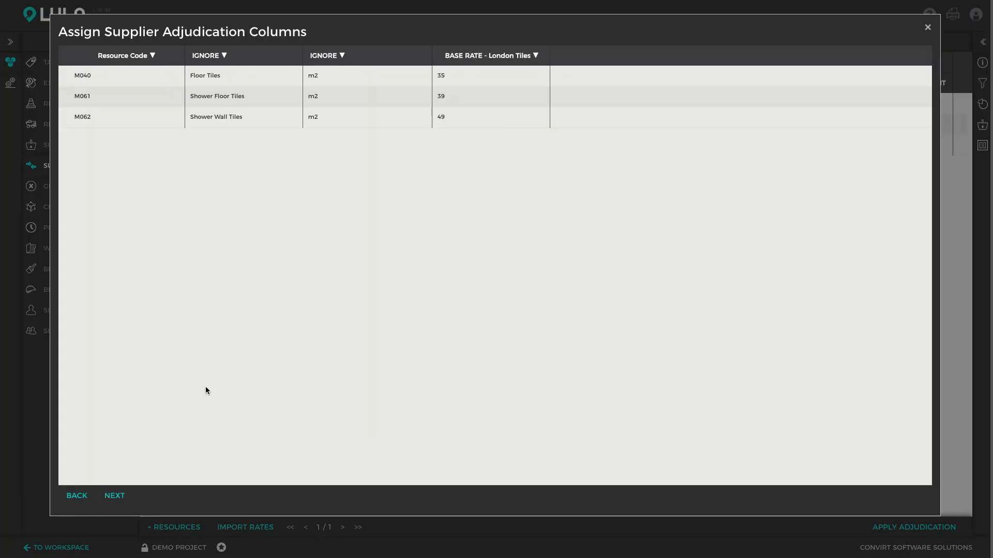
click(117, 500)
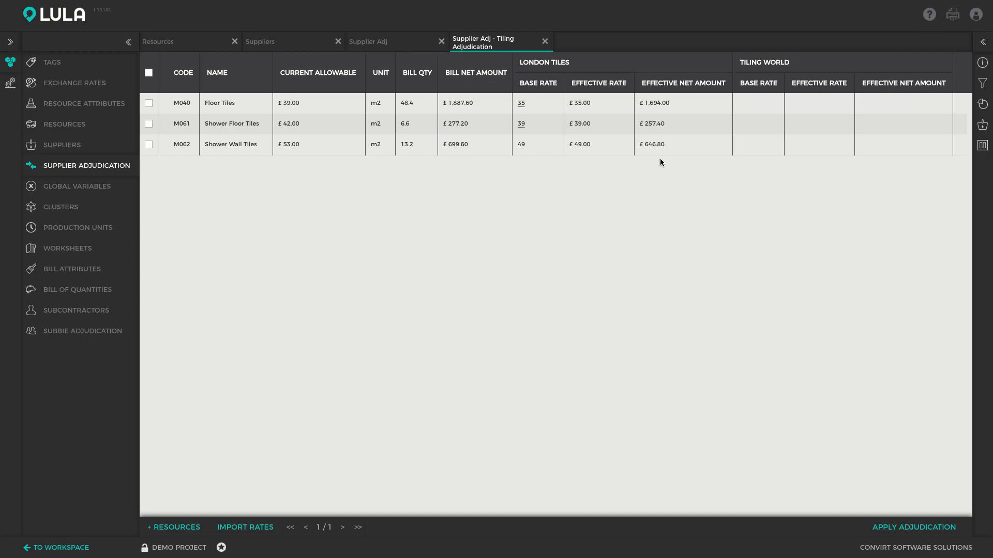
- Enter Tiling World base rates of 36 for Floor Tiles, 41 for Shower Floor Tiles and 48 for Shower Wall Tiles
click(767, 104)
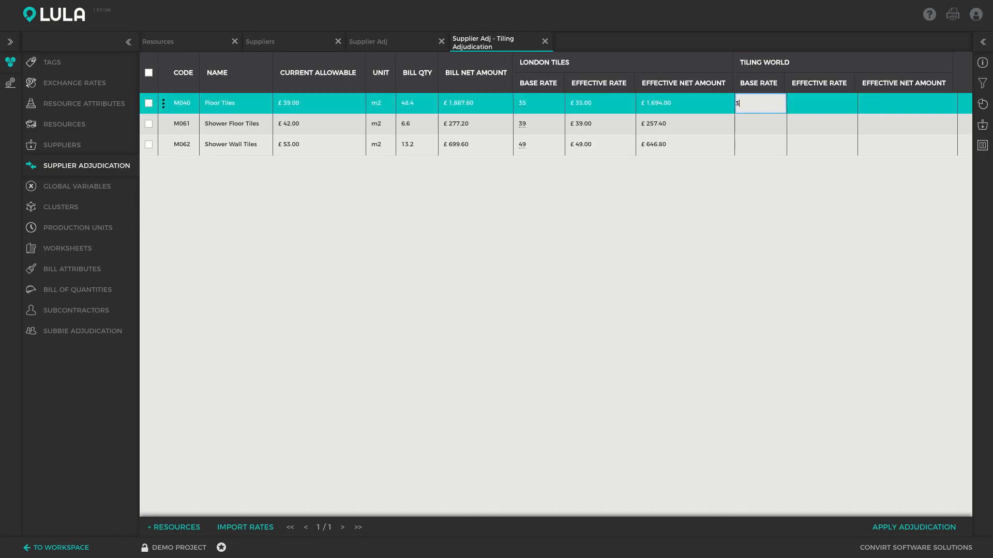
key(Return)
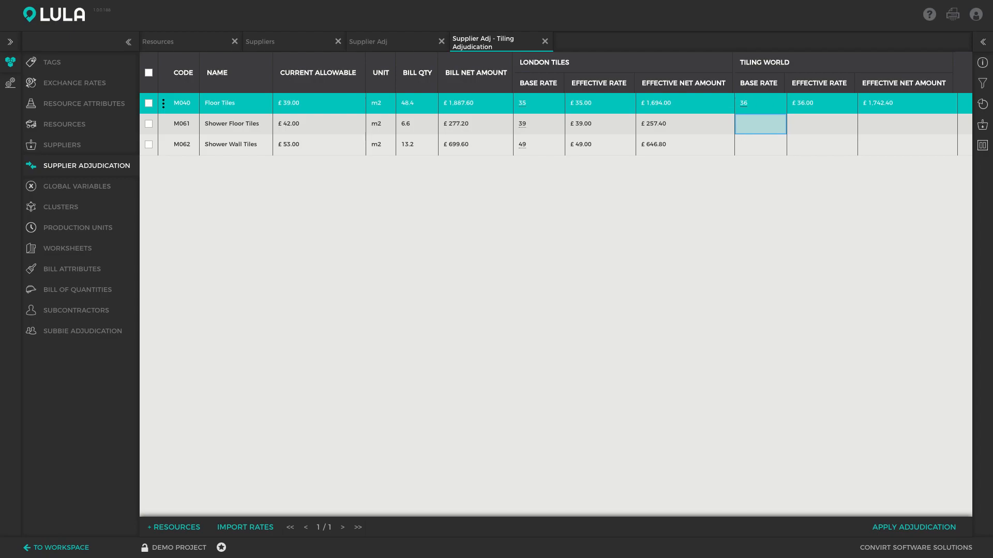
text(41)
key(Return)
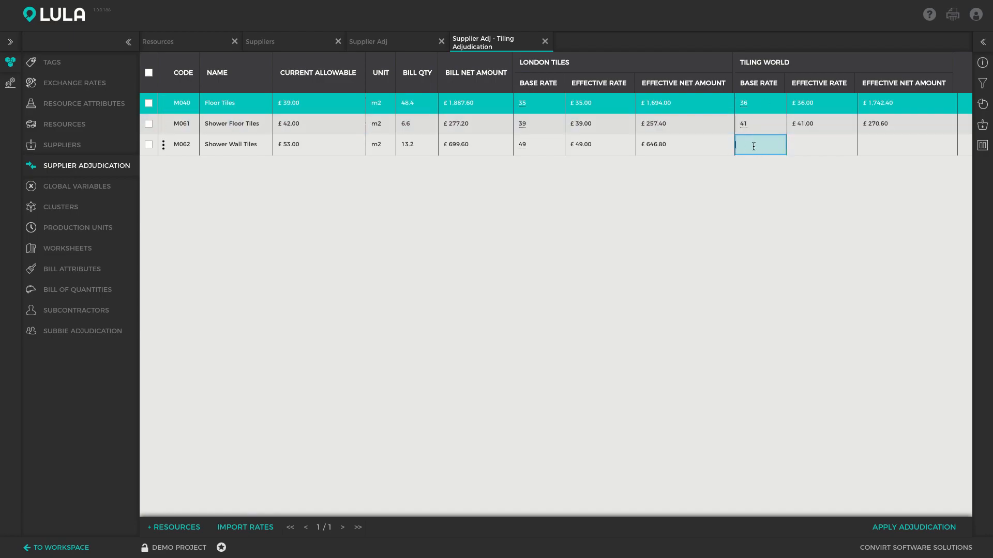
text(48)
key(Return)
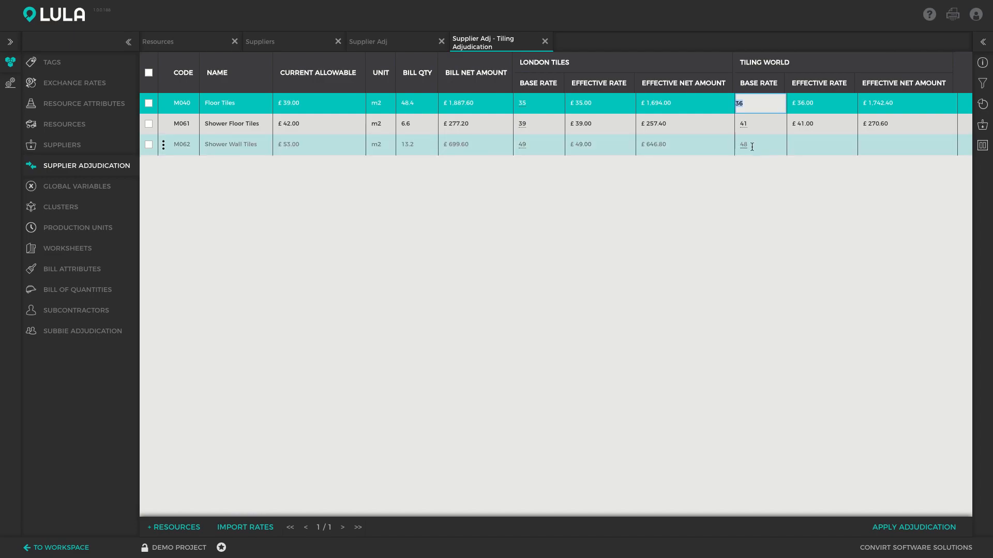
click(650, 125)
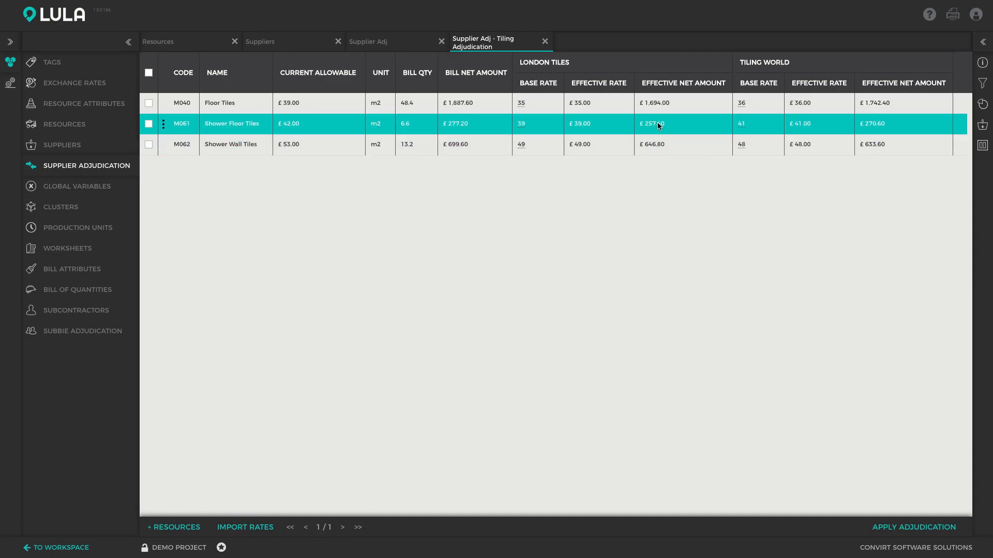
- Compare the London Tiles and Tiling World quote totals and their deviations using the original quotes
click(982, 41)
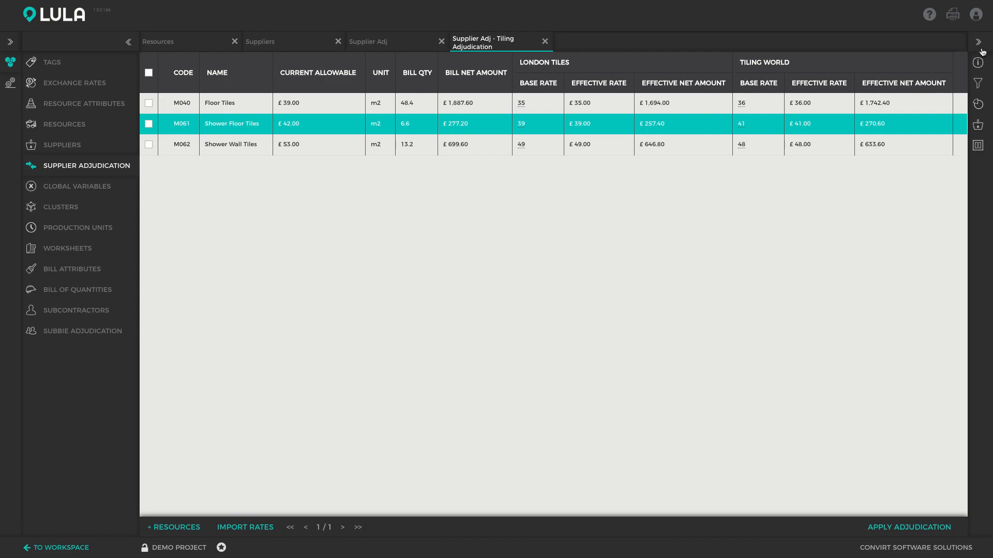
click(973, 105)
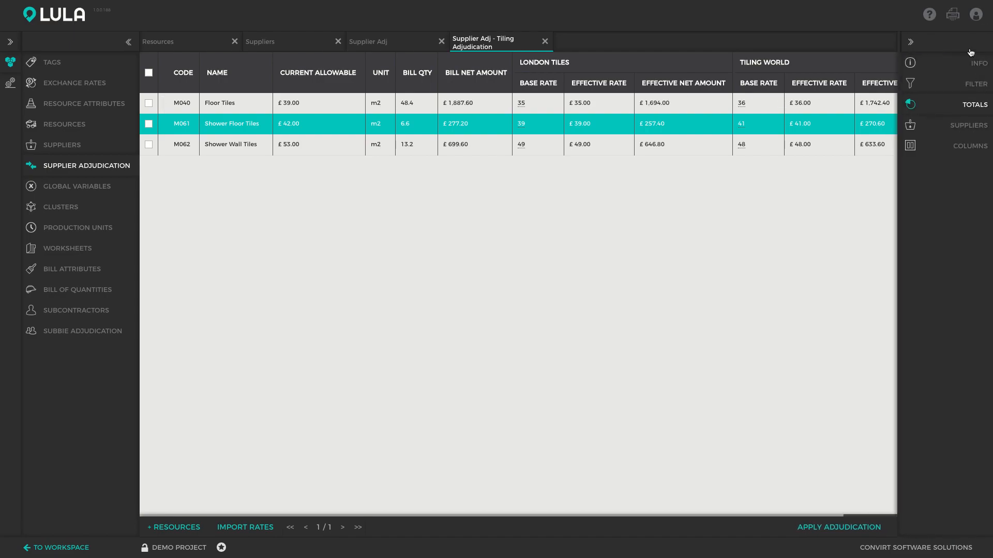
click(969, 44)
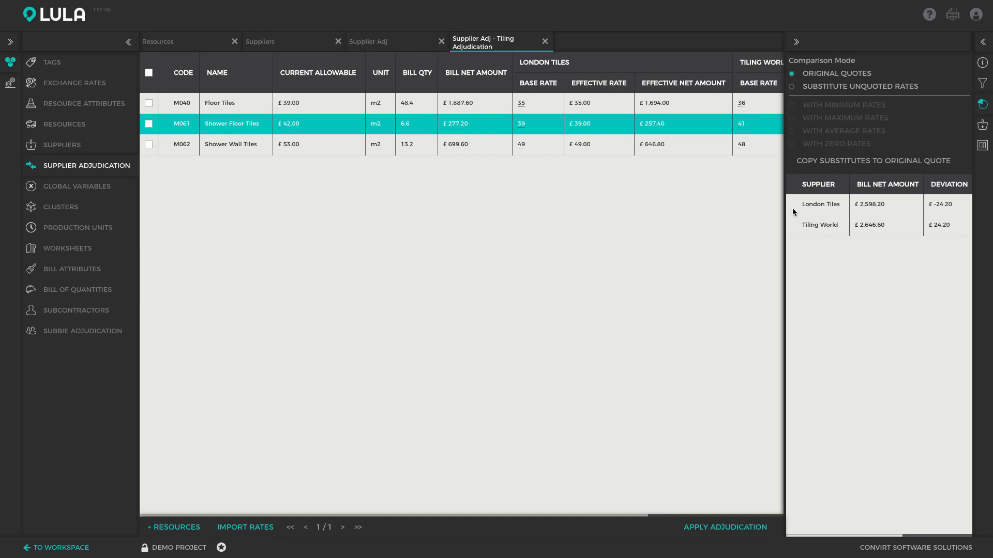
click(984, 104)
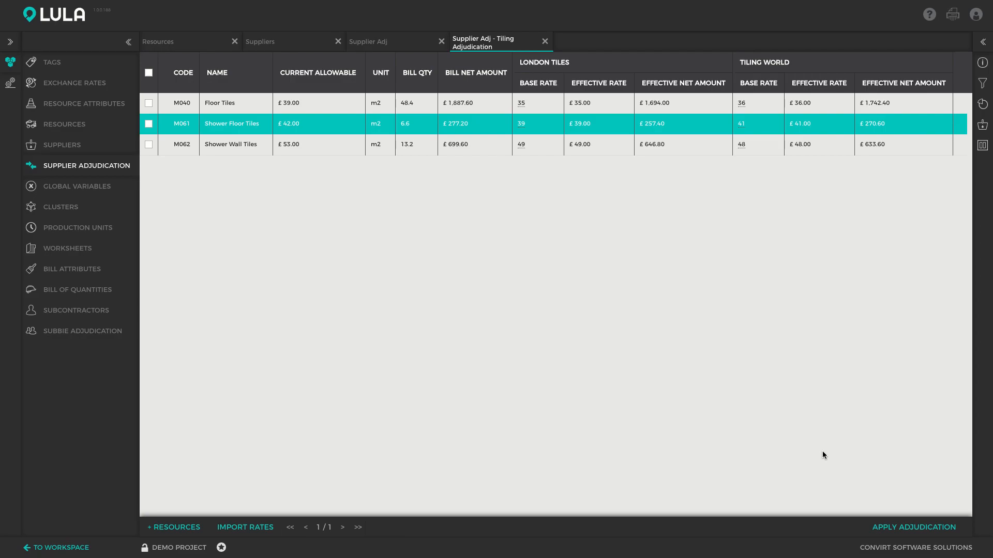
- Apply the adjudication using the supplier with the lowest quoted total, and check the rates in the resources list
click(896, 532)
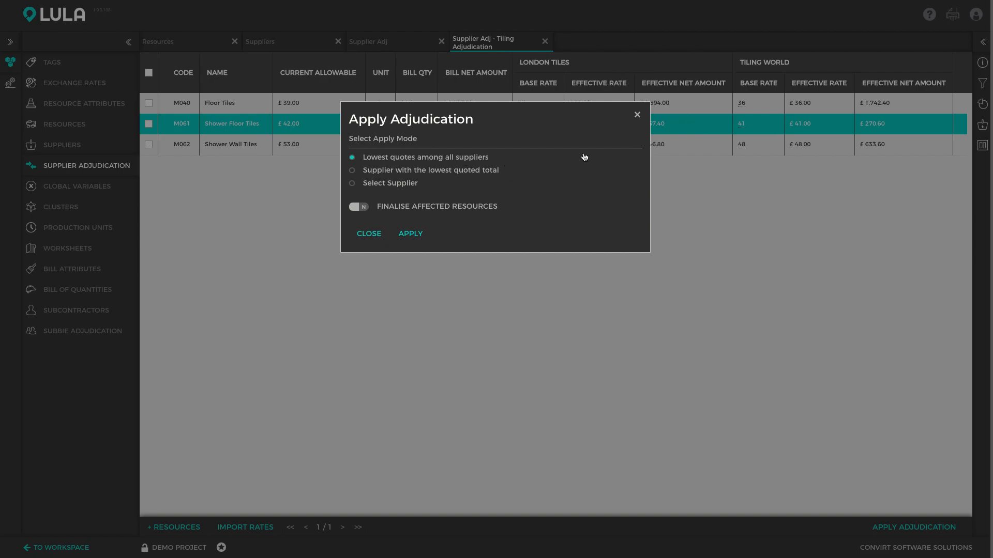
click(385, 173)
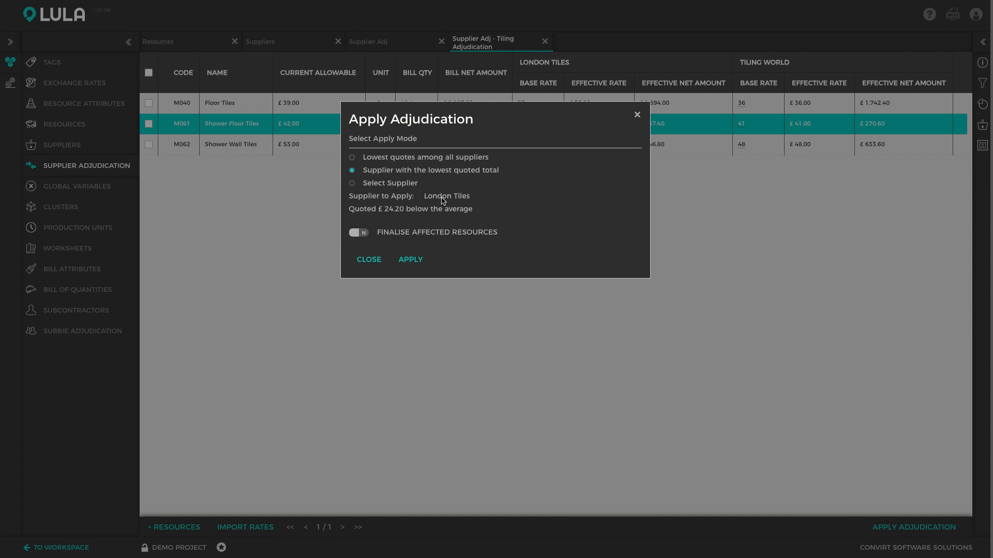
click(413, 263)
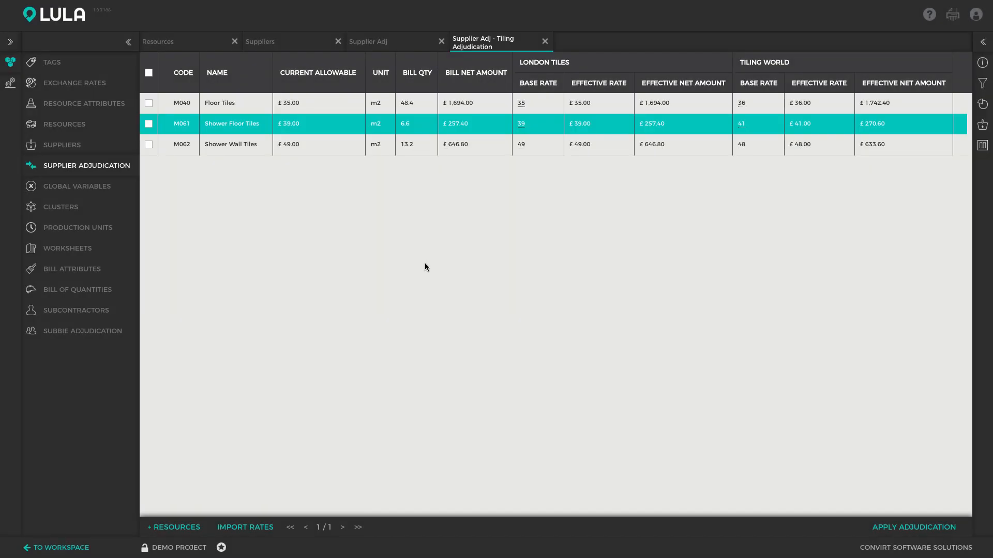
click(179, 46)
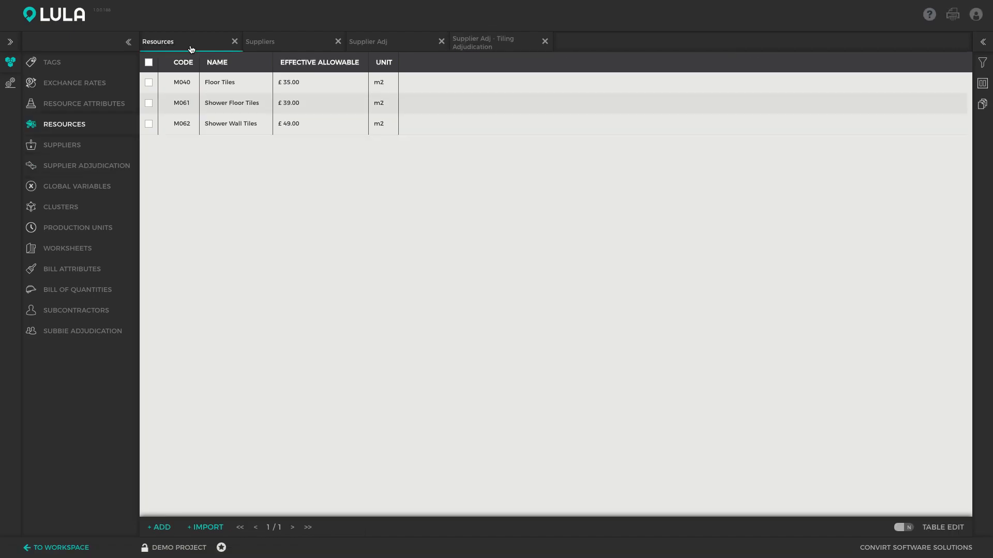